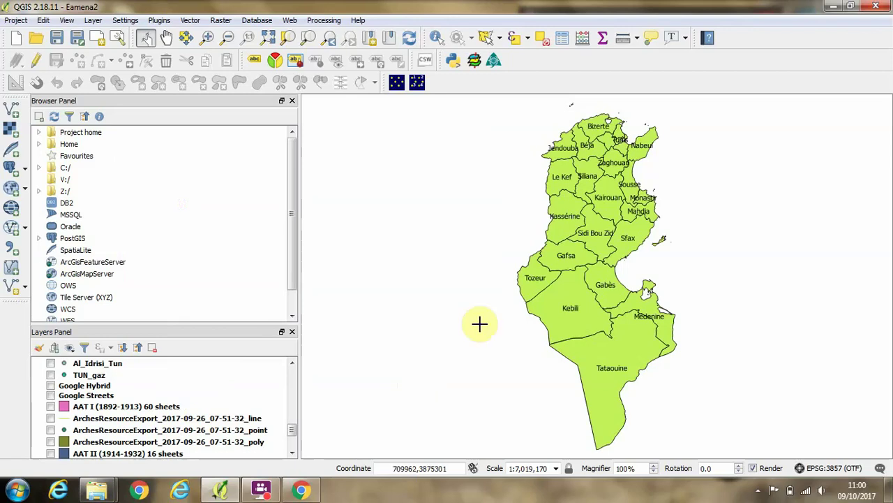
Step: Search Google in Chrome for 'al idrisi atlas archeologique'
mouse_move(303, 491)
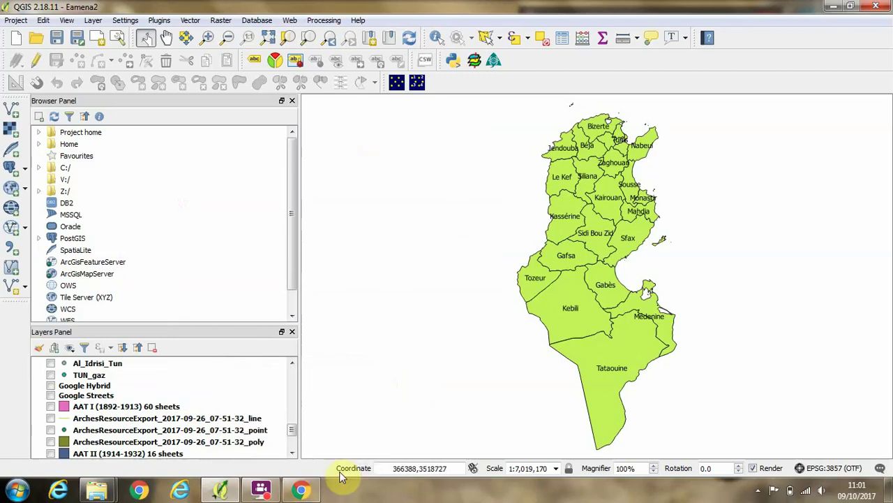
click(303, 493)
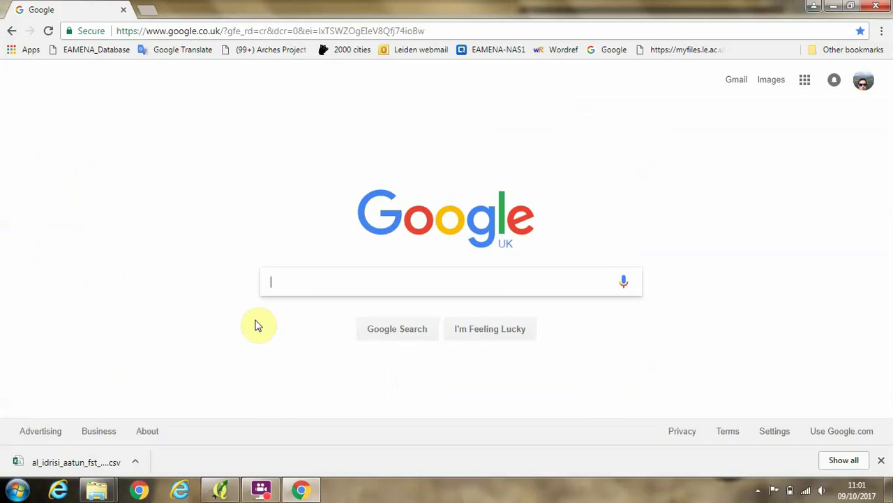
text(al idri)
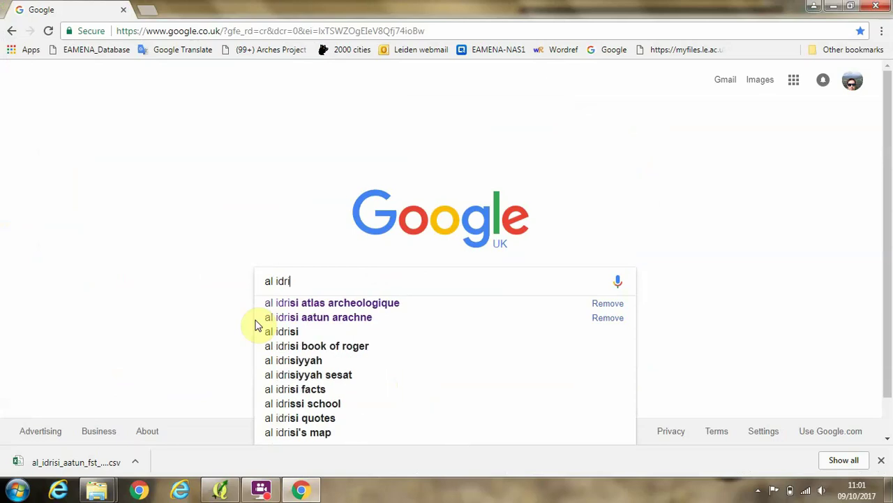
text(si)
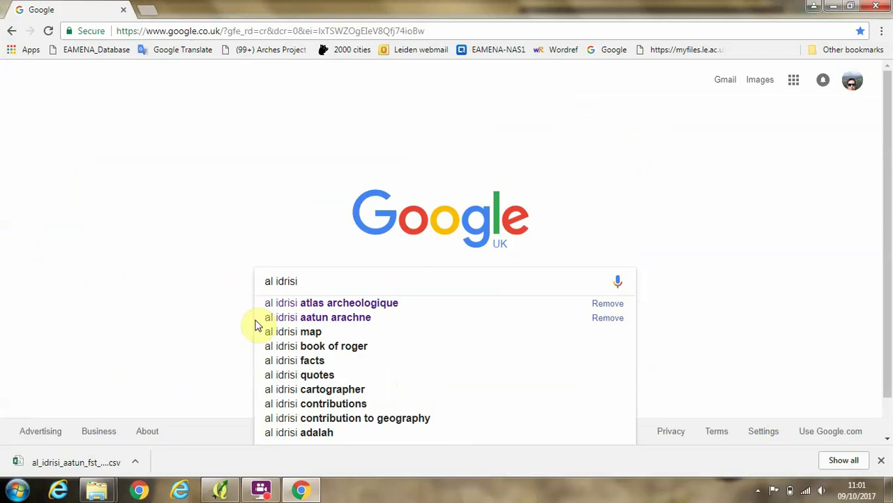
text( a)
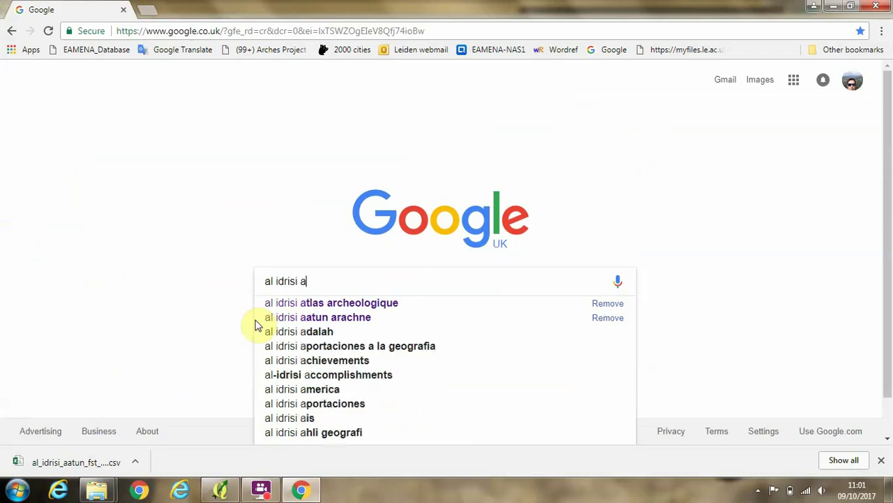
text(tlas arch)
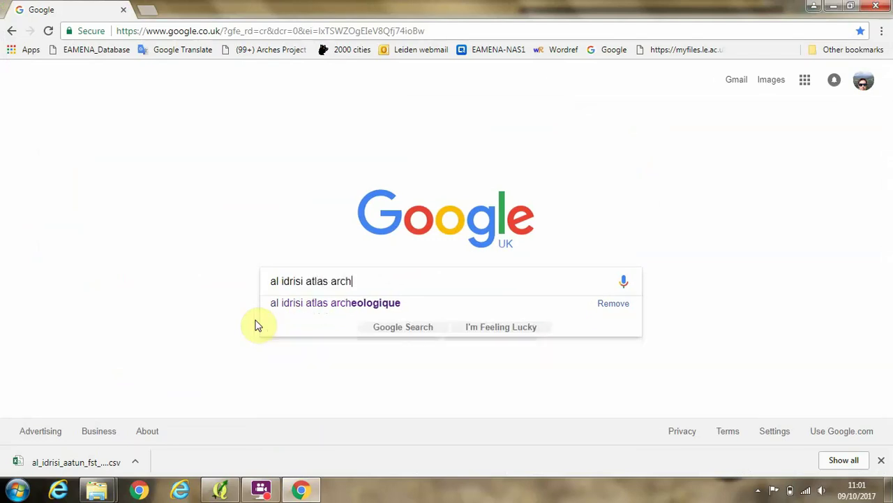
text(eologique)
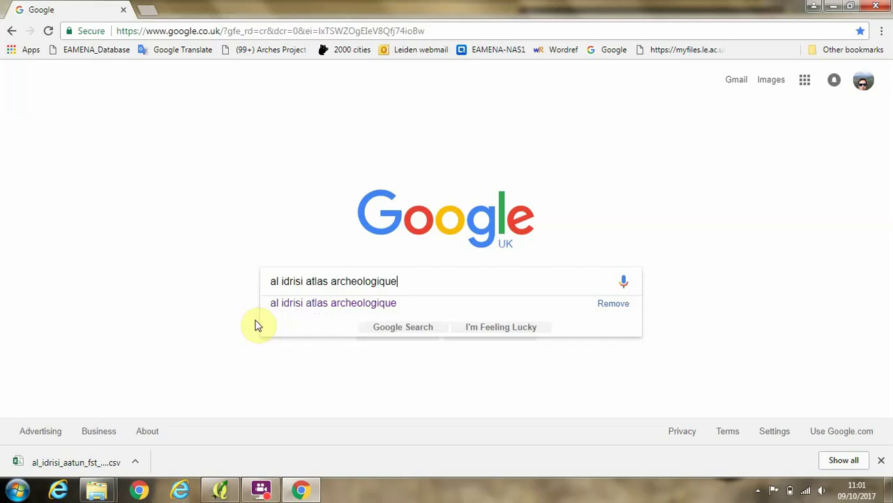
key(Return)
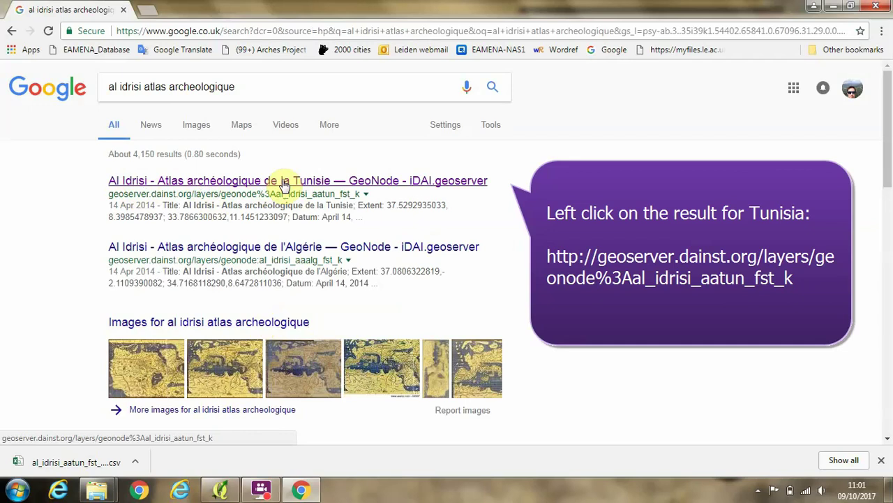
Step: Download the Al Idrisi Tunisia atlas layer from its GeoNode page as al_idrisi_aatun_fst_k.csv
click(282, 183)
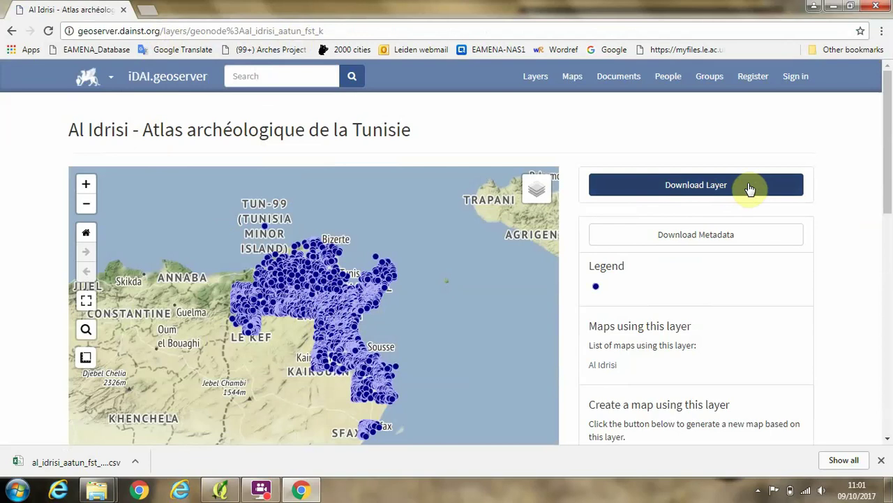
click(749, 187)
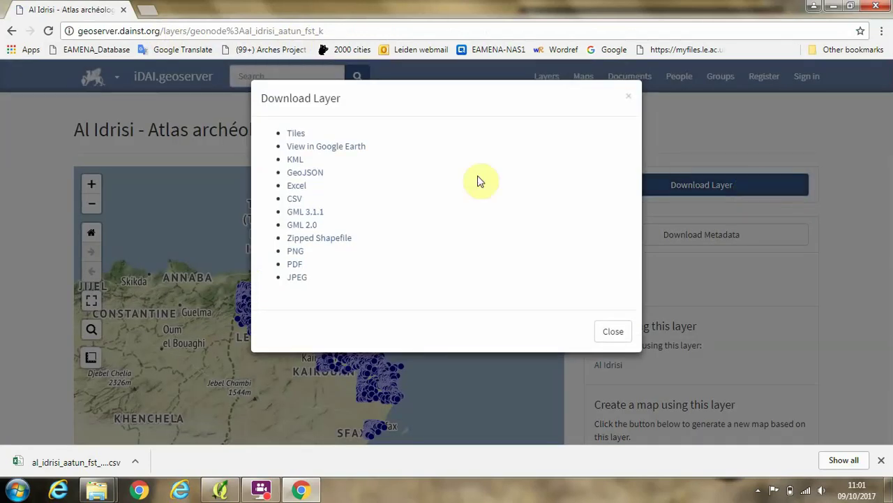
click(305, 278)
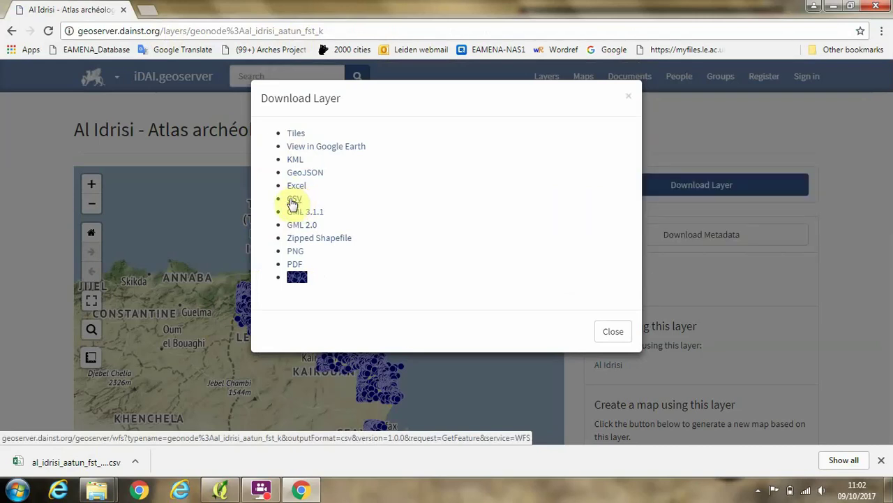
click(296, 201)
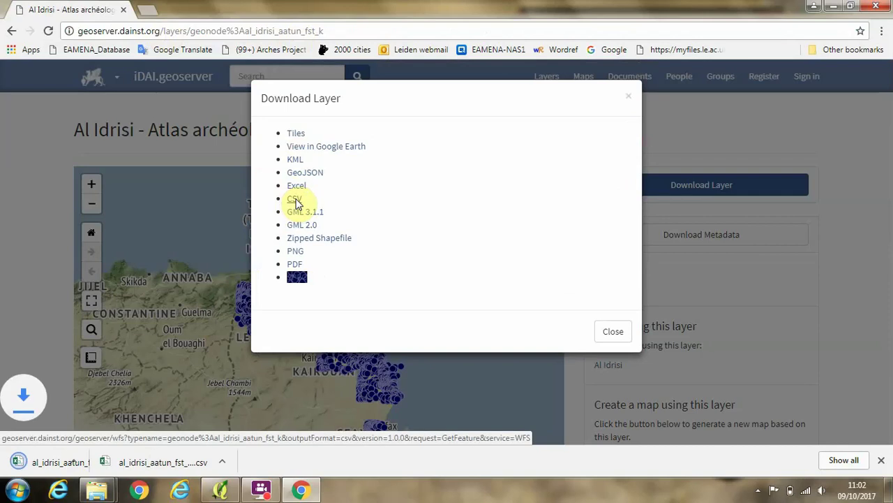
right_click(57, 465)
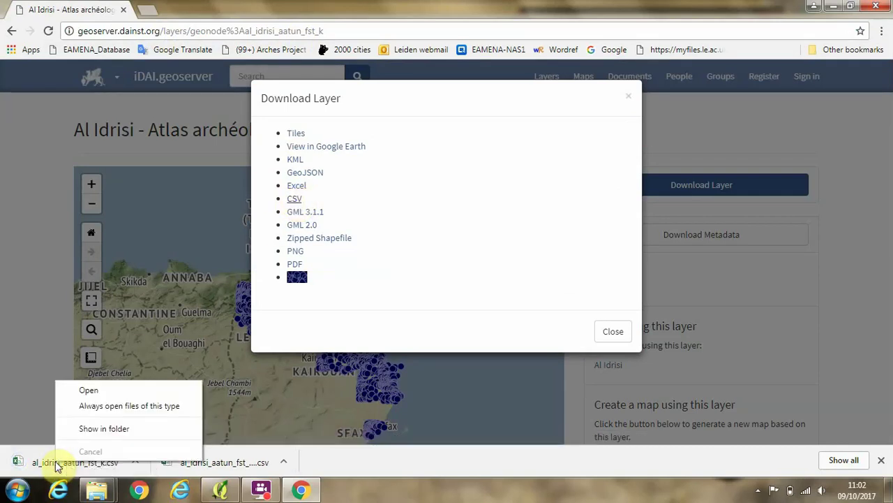
Step: Show the downloaded CSV in its Downloads folder and launch OpenOffice Calc from the Start menu
click(96, 429)
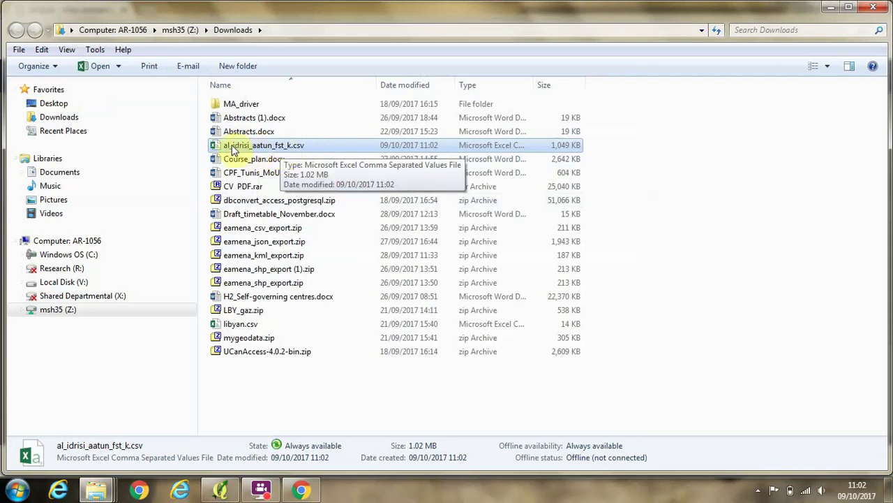
click(12, 494)
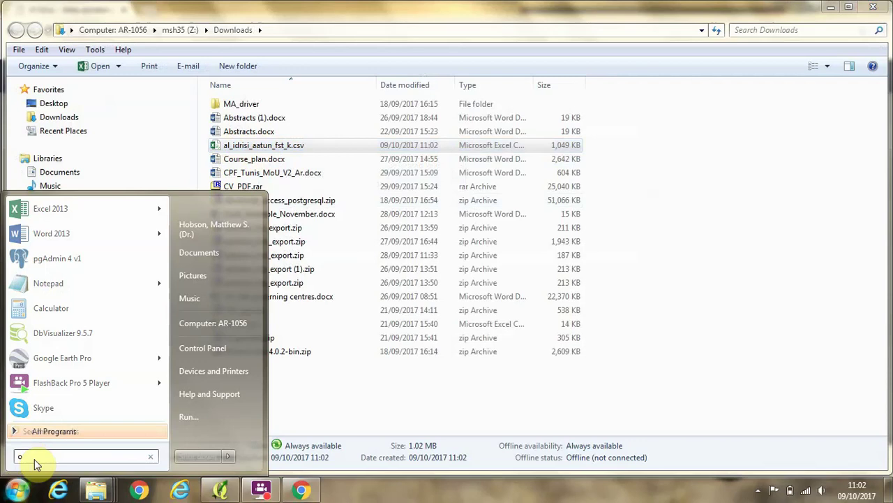
text(open)
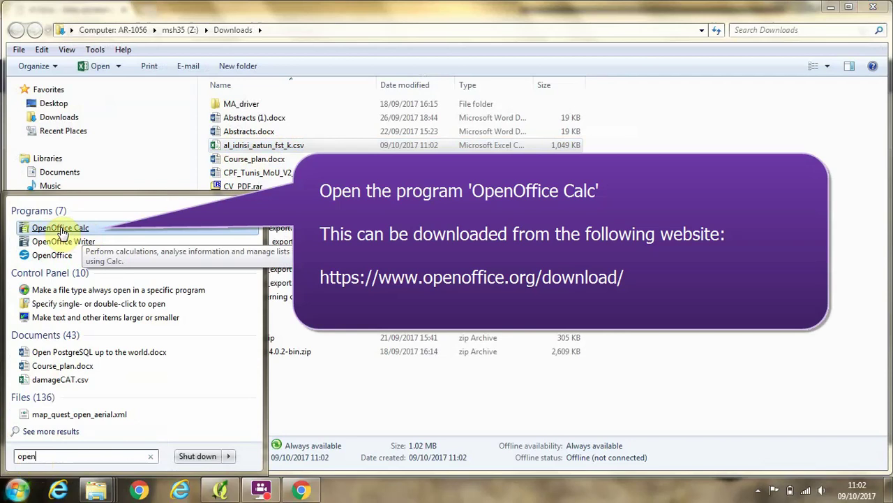
click(60, 228)
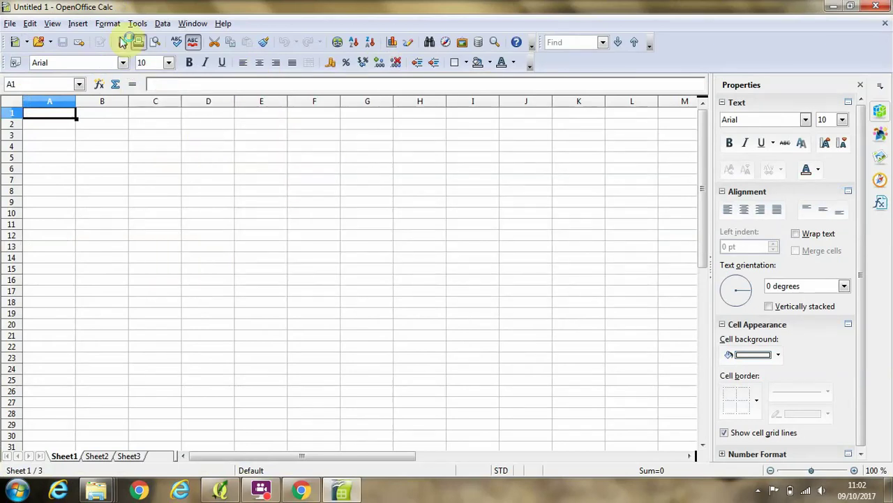
Step: Open al_idrisi_aatun_fst_k.csv from the Downloads folder in Calc
click(12, 25)
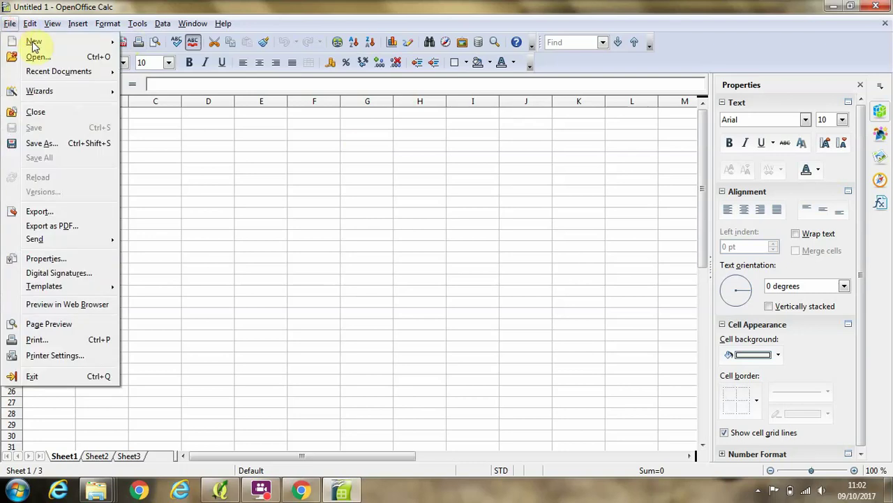
click(40, 62)
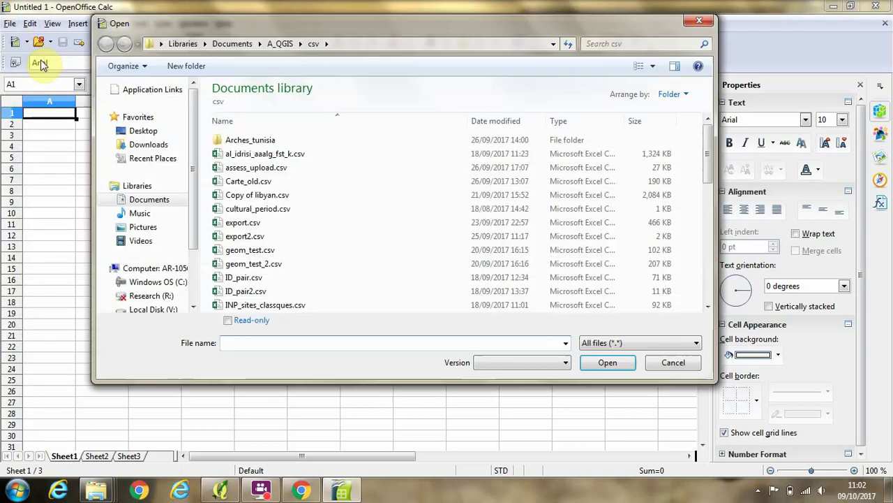
click(144, 148)
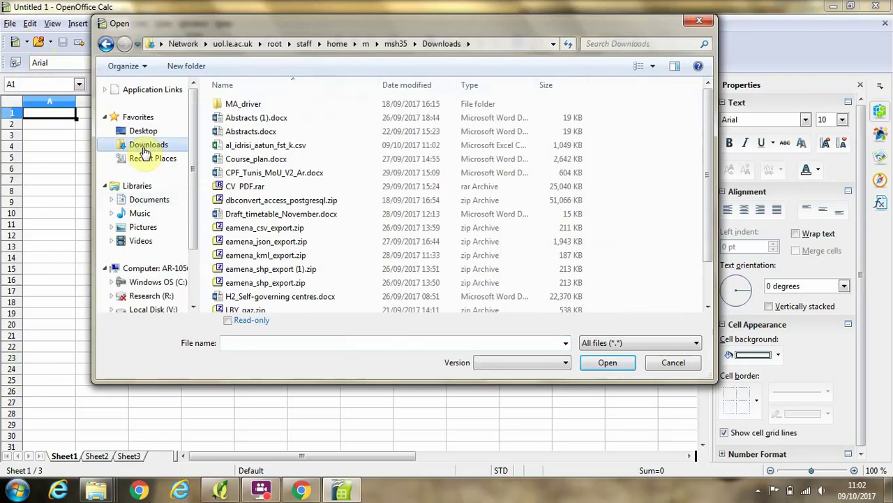
click(237, 145)
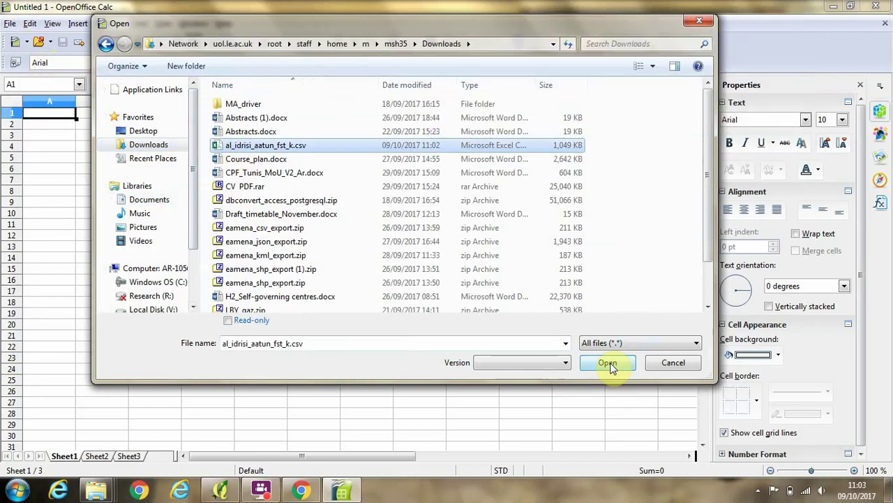
click(607, 363)
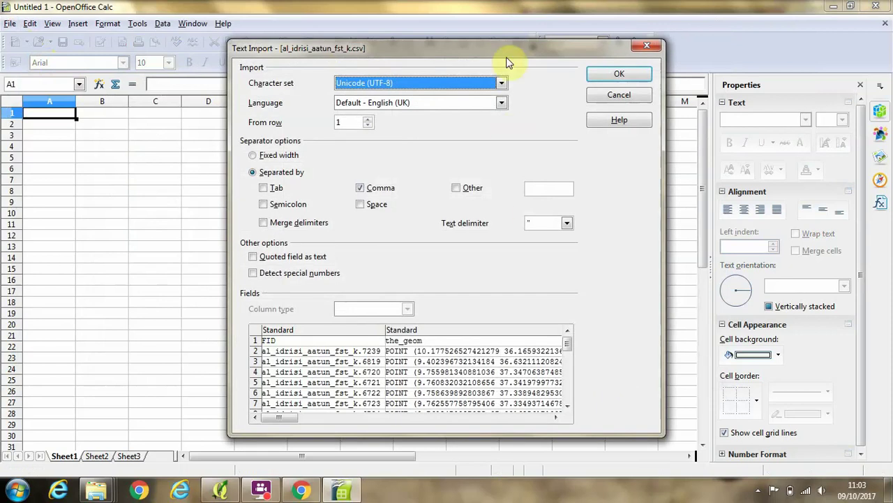
Step: Import the CSV into Calc with Comma as the only field separator
drag(529, 56, 448, 37)
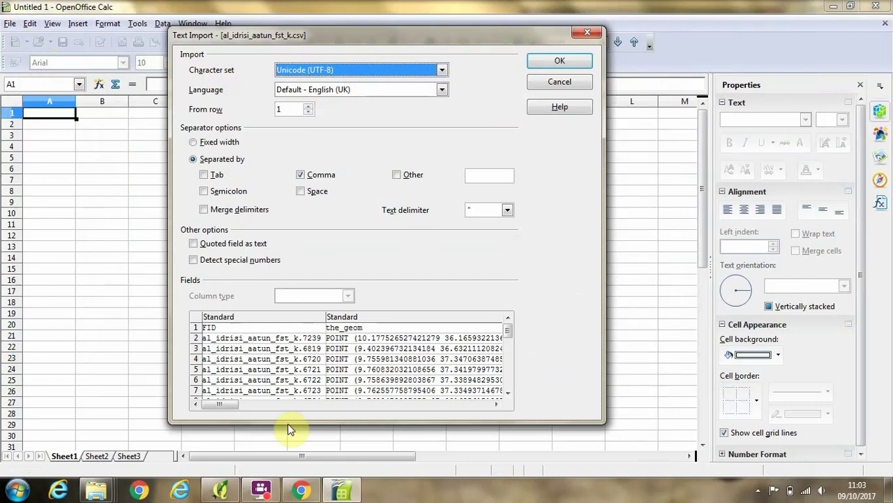
drag(233, 405, 280, 410)
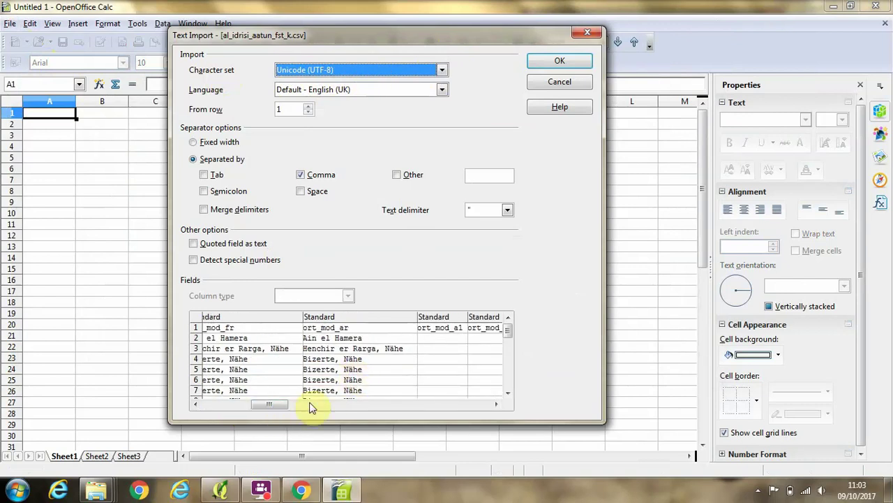
drag(285, 409, 371, 409)
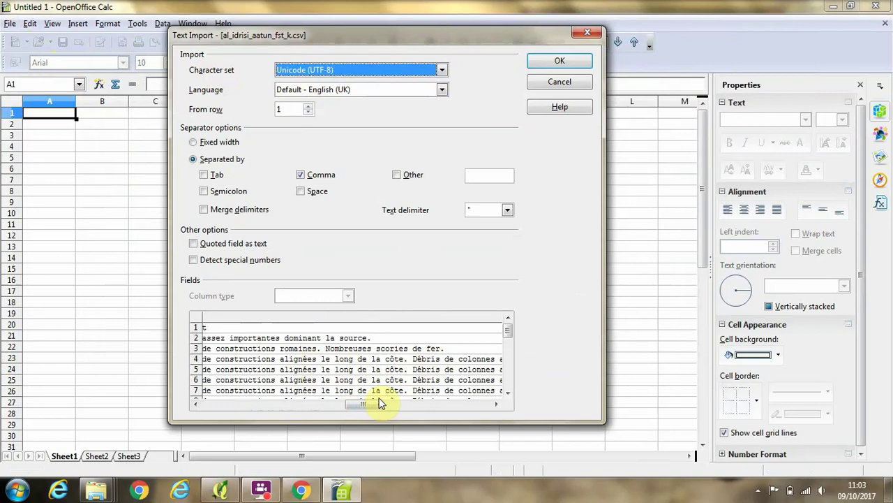
drag(370, 405, 223, 408)
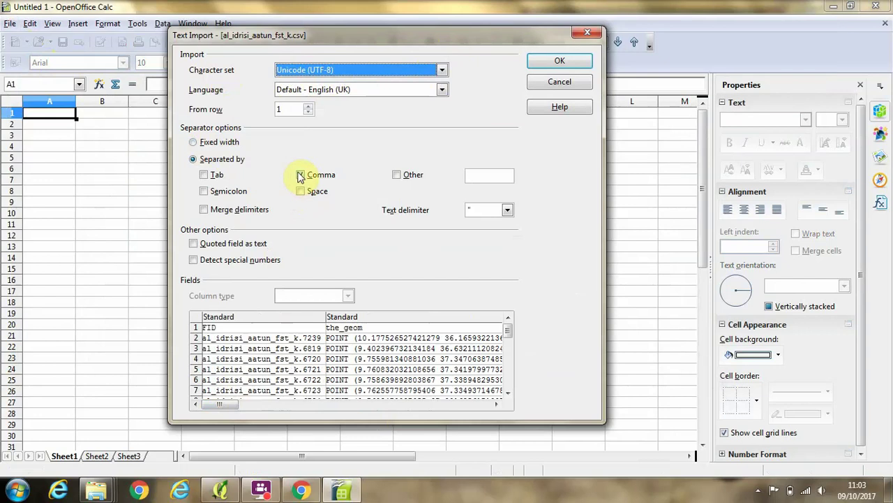
click(204, 175)
click(207, 193)
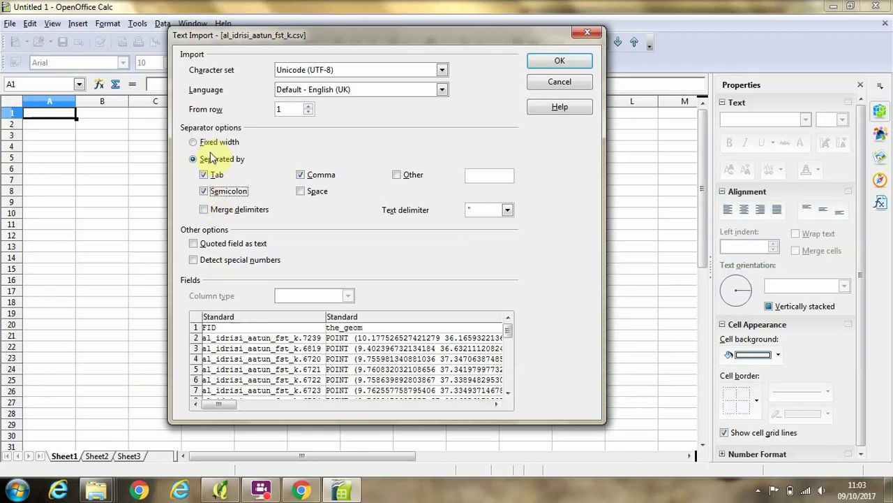
click(205, 192)
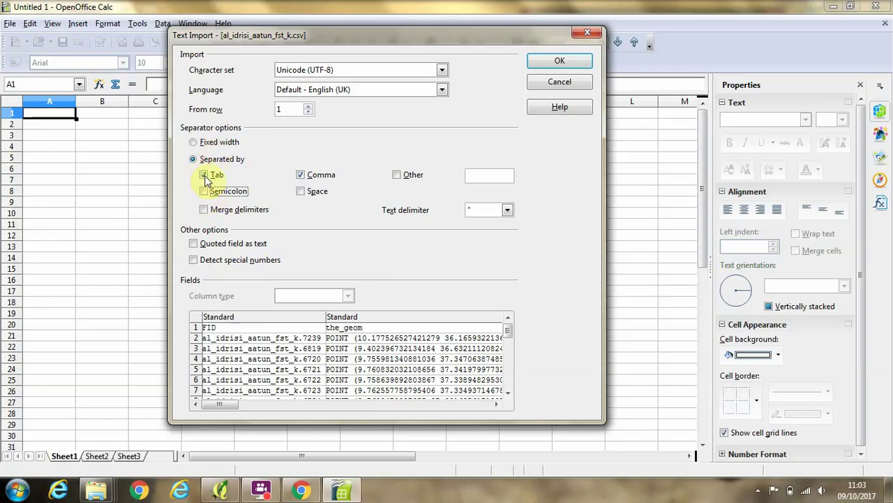
click(205, 176)
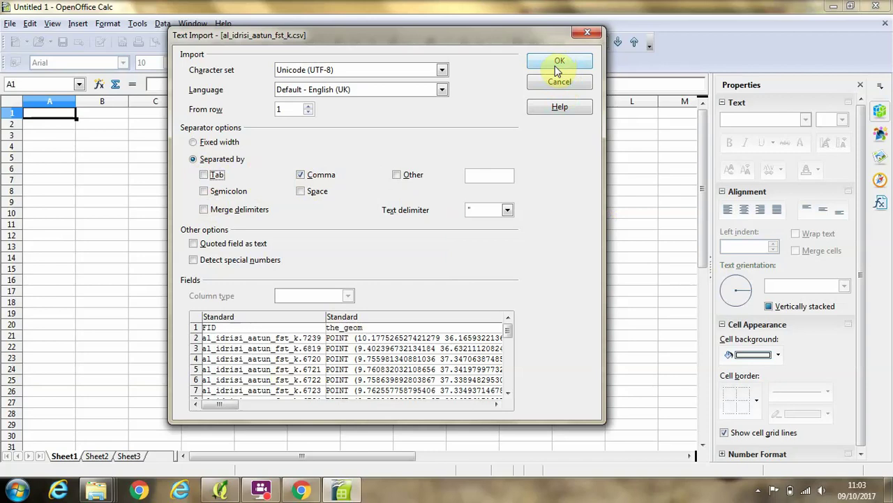
click(559, 63)
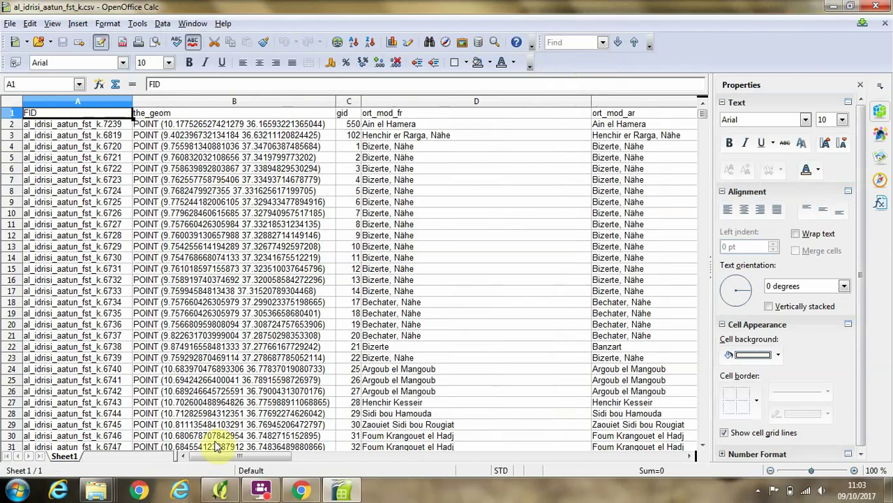
Step: Scroll across the imported columns out to freitext and back to review the data
drag(219, 457, 484, 455)
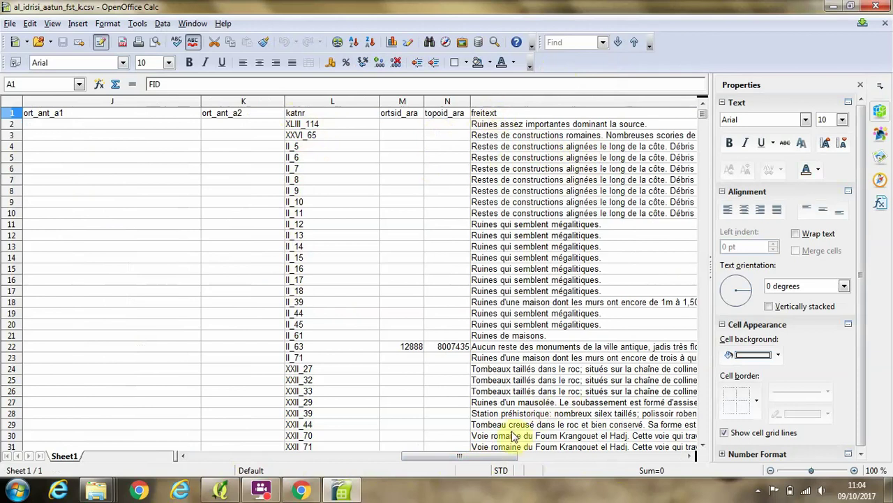
drag(499, 459, 298, 463)
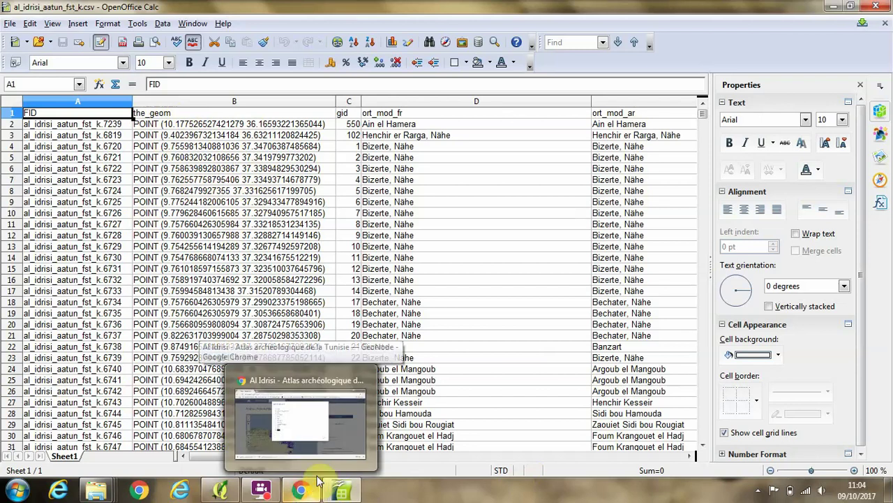
click(10, 23)
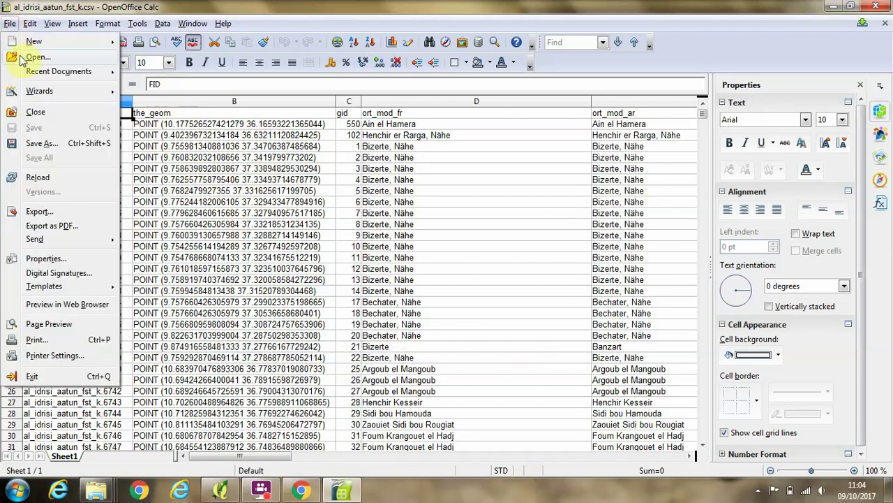
Step: Save the sheet as Al_idrisi_AAT.csv in Documents > A_QGIS > csv, keeping Text CSV format
click(42, 144)
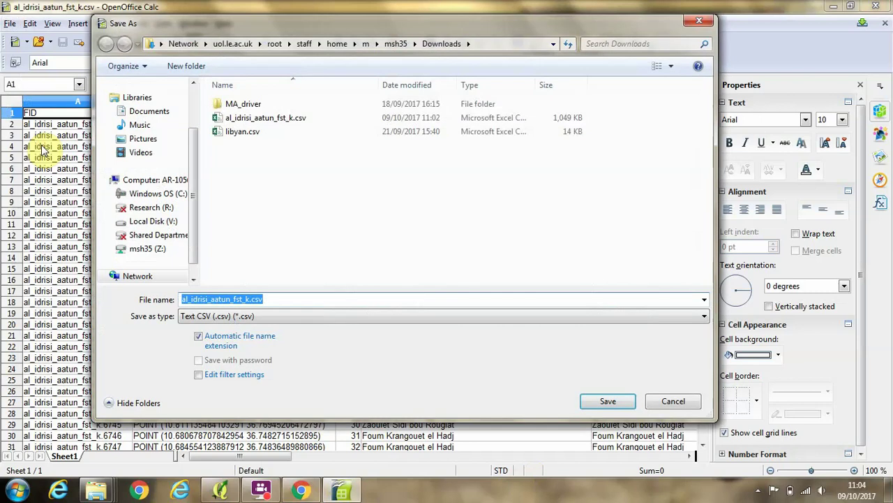
click(140, 112)
click(237, 142)
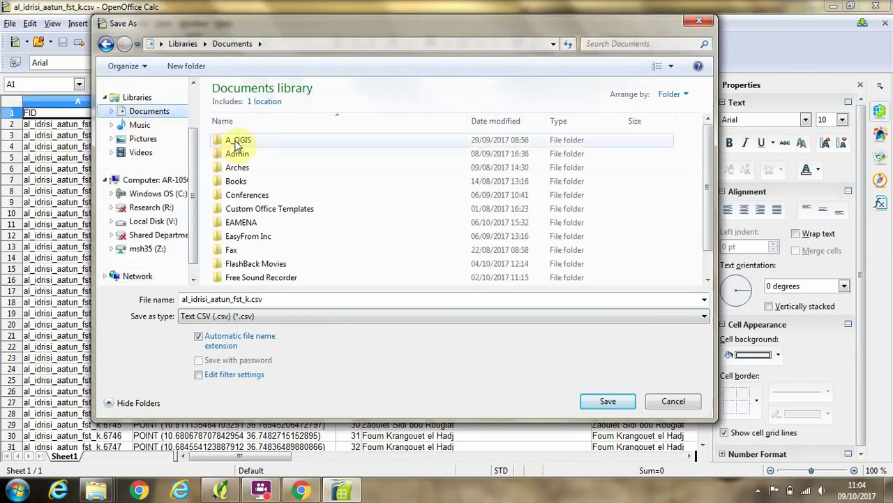
double_click(237, 141)
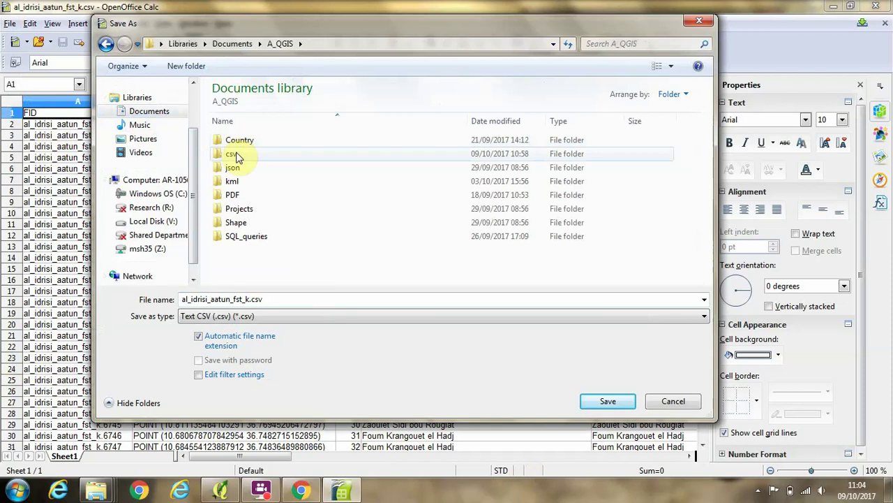
click(236, 155)
double_click(235, 155)
click(274, 298)
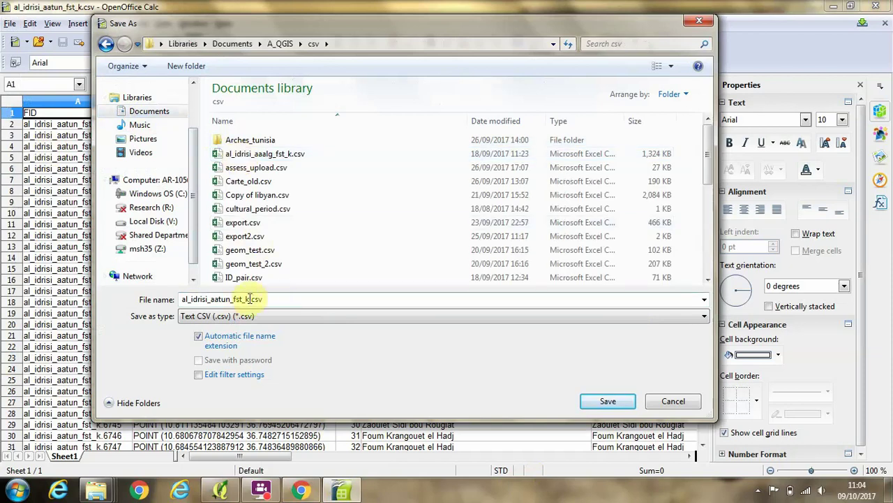
double_click(274, 299)
key(BackSpace)
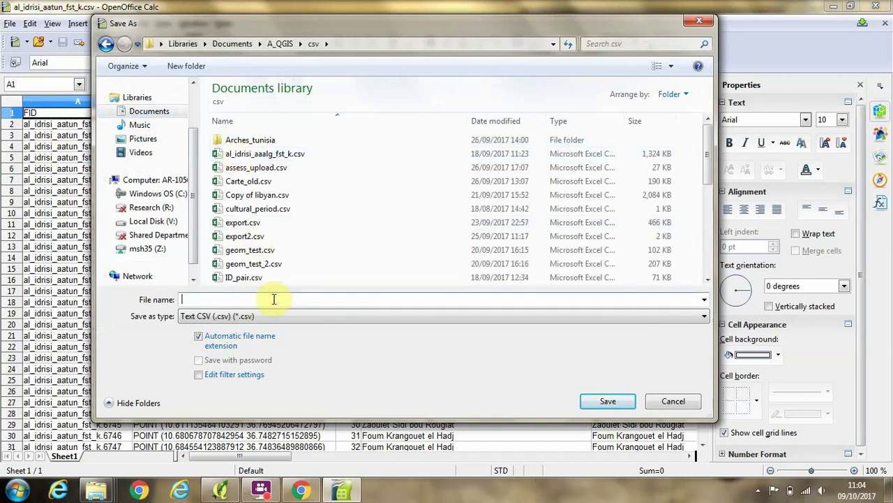
text(Al)
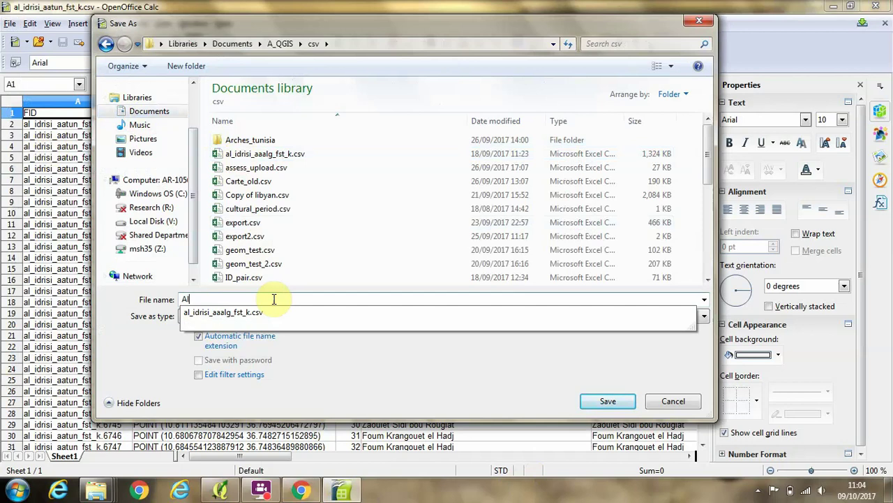
text(_idrisi_)
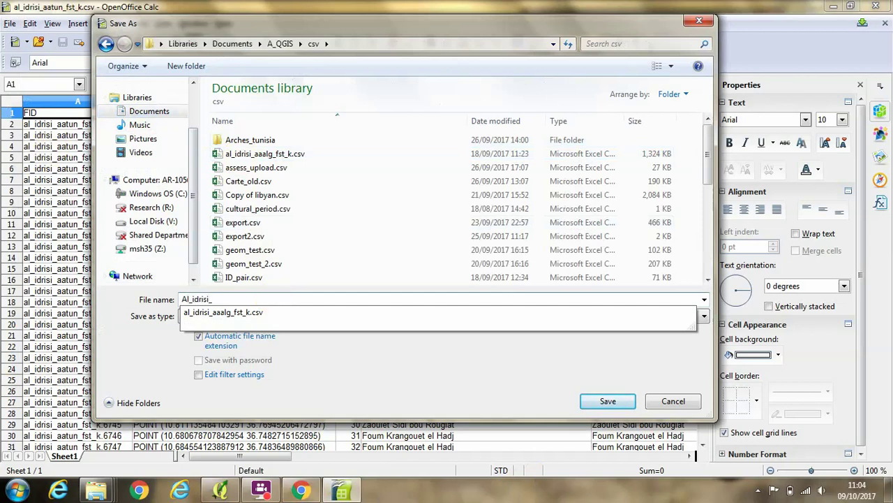
text(AAT)
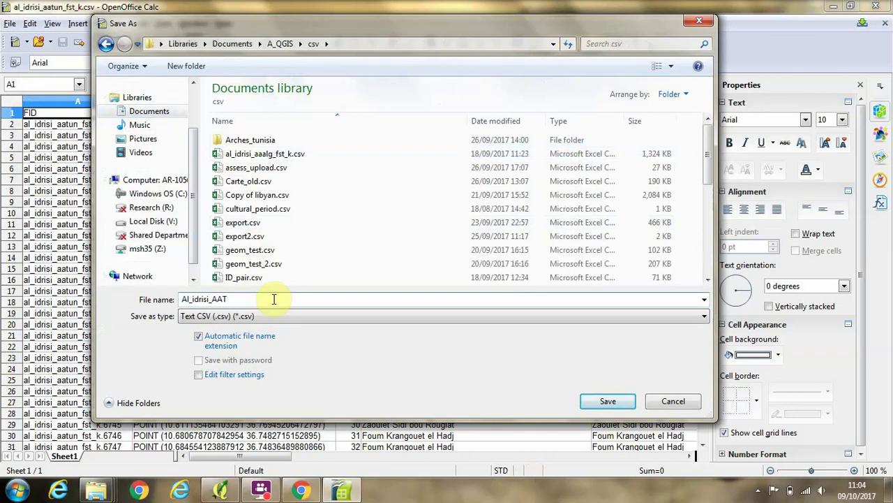
click(596, 402)
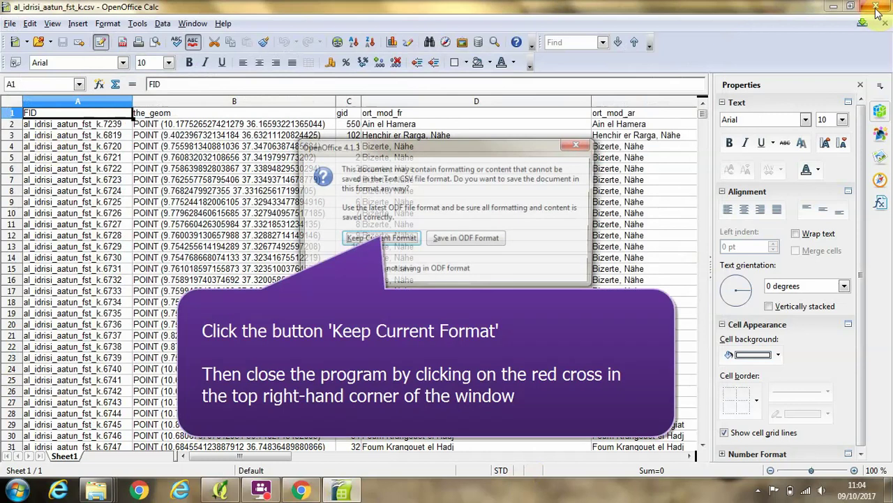
click(349, 238)
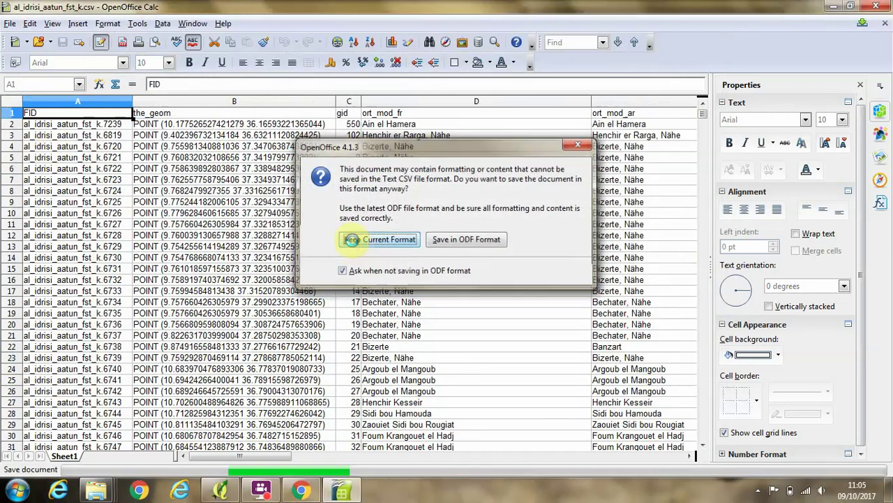
Step: Close Calc, minimize Explorer and bring the QGIS Tunisia governorates project to the front
click(874, 7)
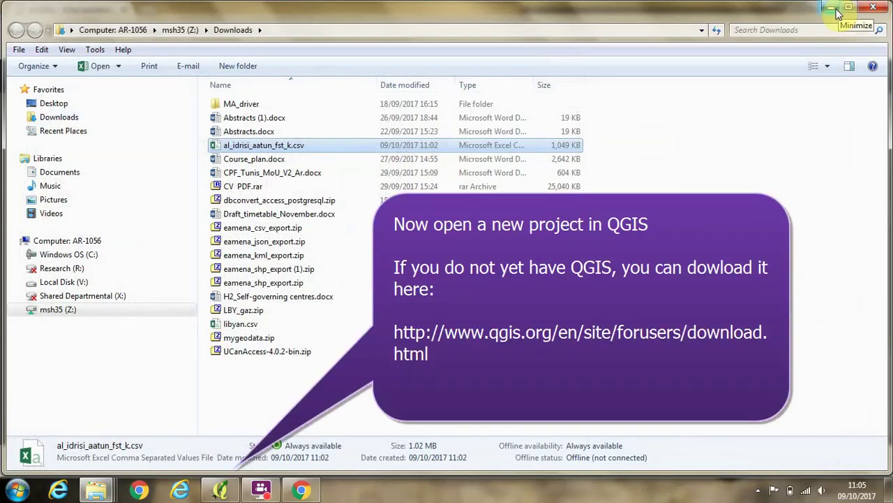
click(832, 9)
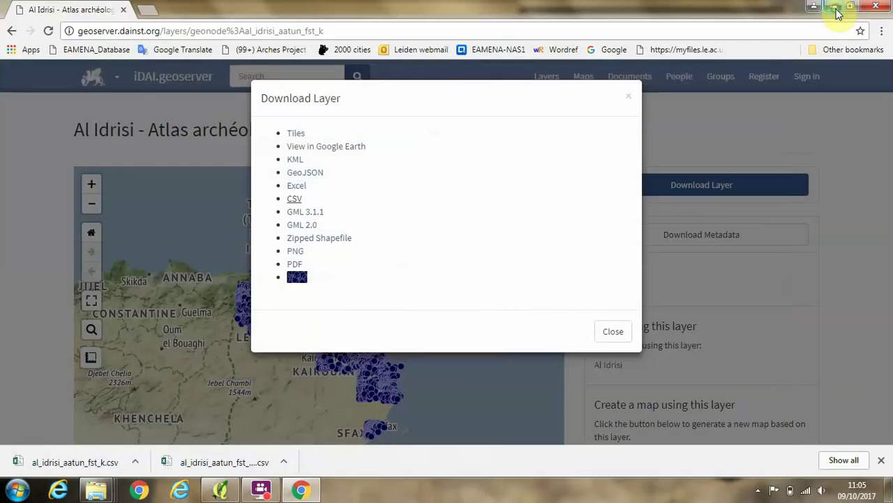
click(217, 492)
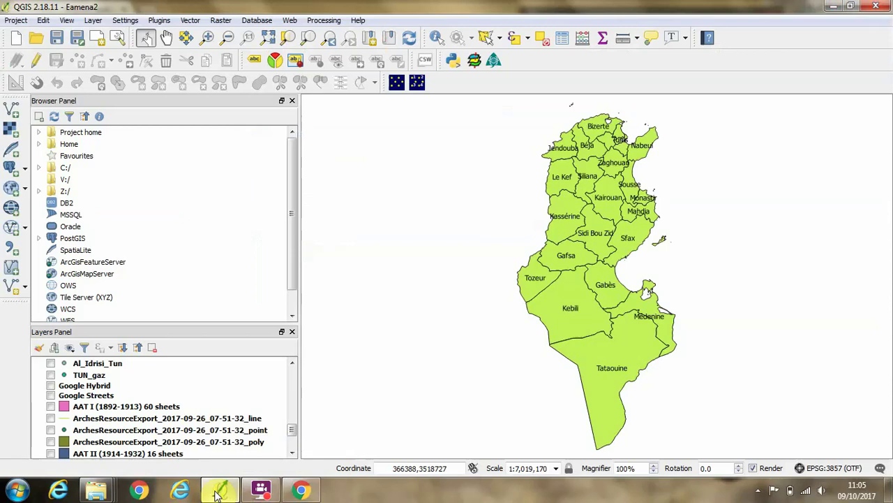
Step: Open the 'Create a Layer from a Delimited Text File' dialog from the left toolbar
click(93, 21)
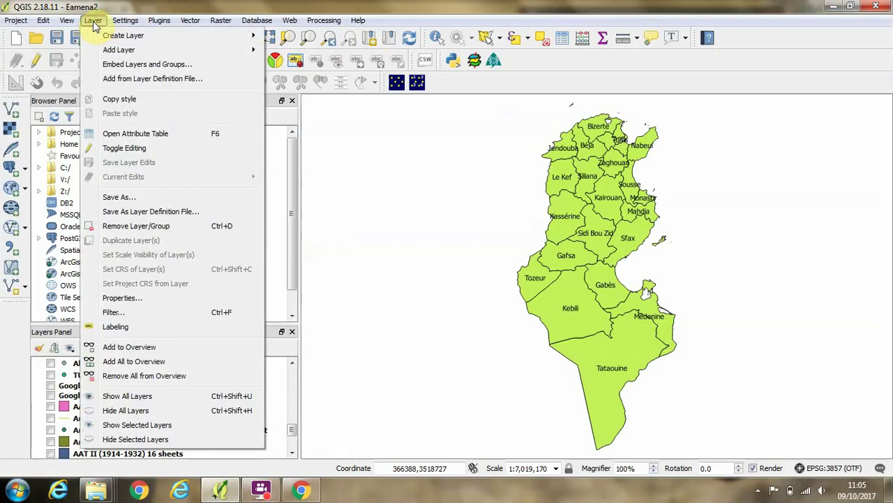
mouse_move(117, 51)
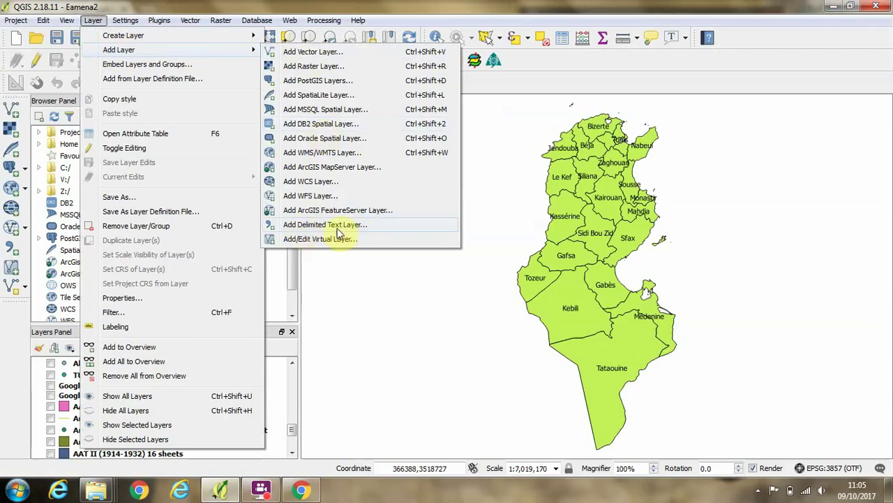
click(287, 10)
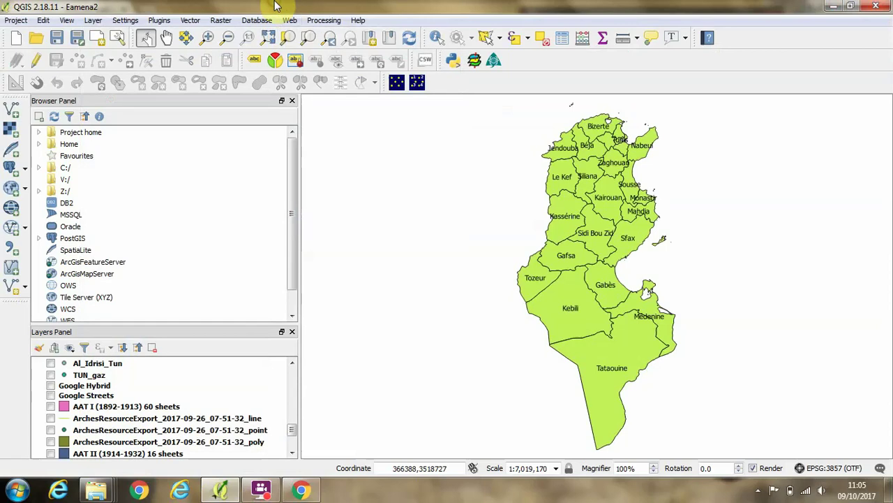
click(11, 253)
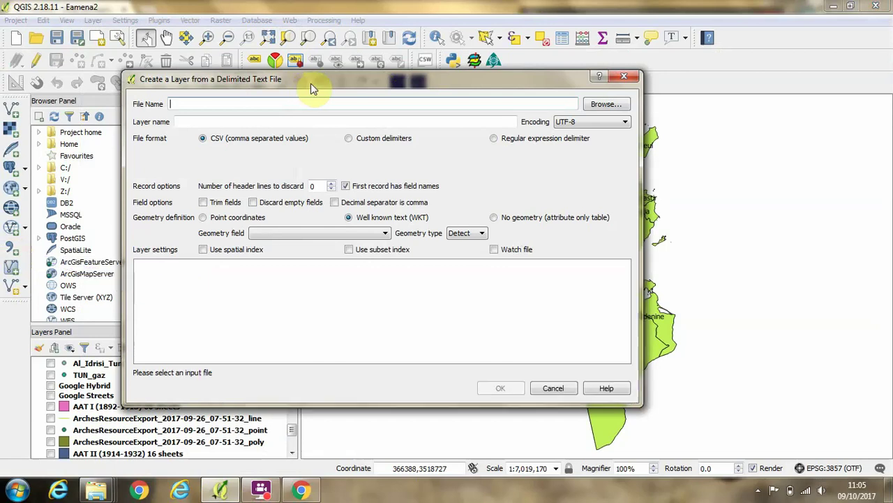
Step: Select Al_idrisi_AAT.csv from the A_QGIS csv folder as the delimited text file
drag(309, 83, 387, 76)
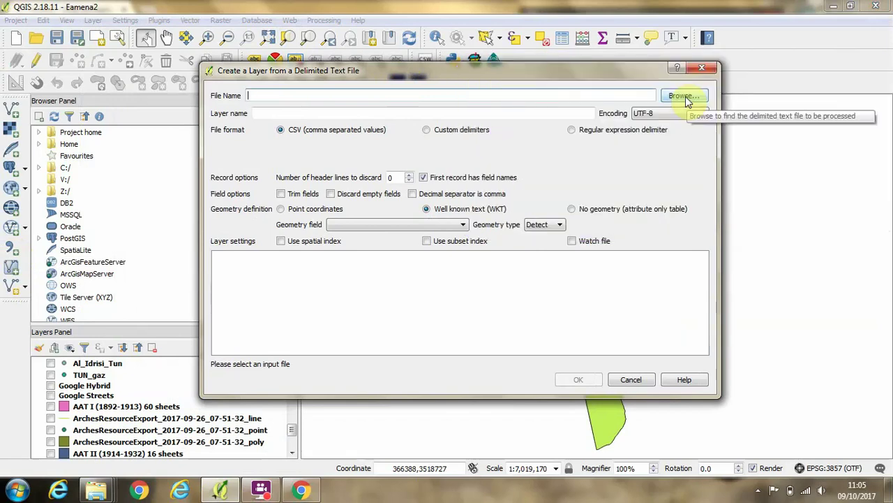
click(683, 97)
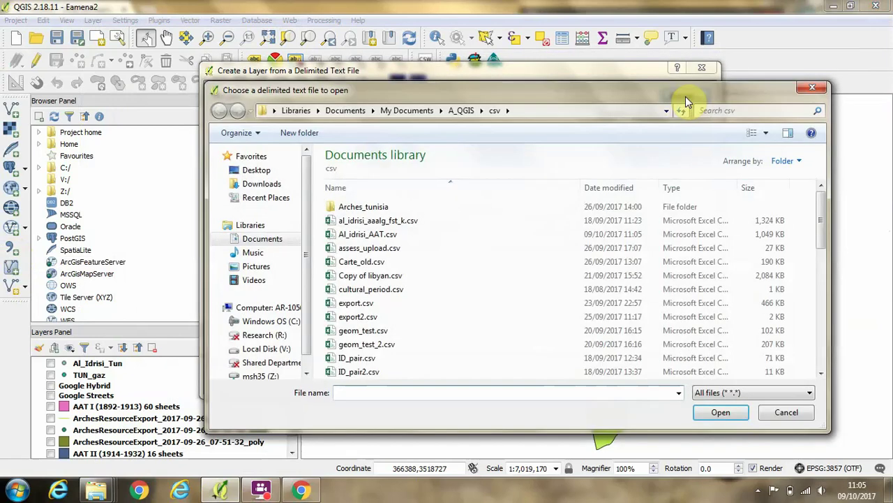
drag(676, 98, 637, 88)
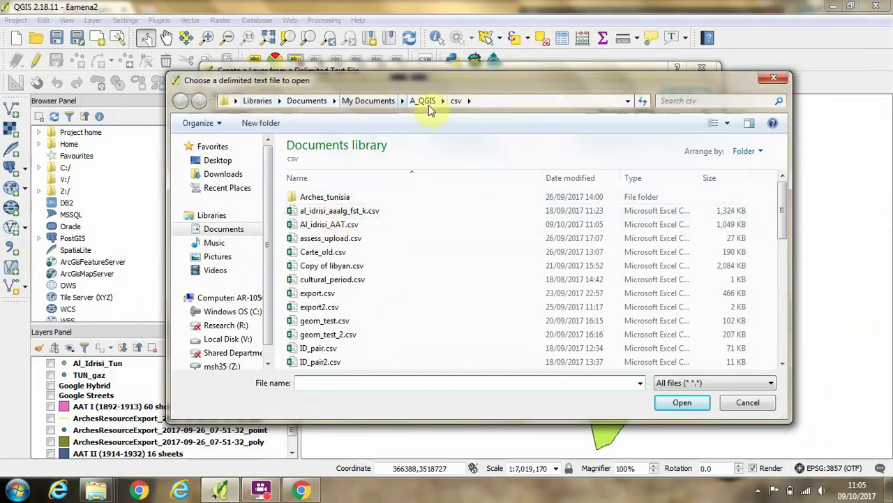
click(313, 225)
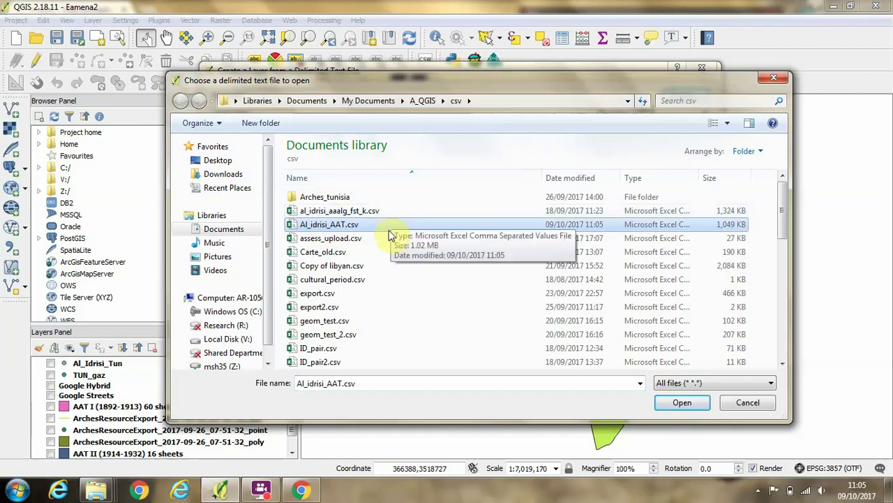
Step: Load Al_idrisi_AAT.csv for preview, keeping UTF-8 encoding and WKT geometry from the_geom
click(682, 402)
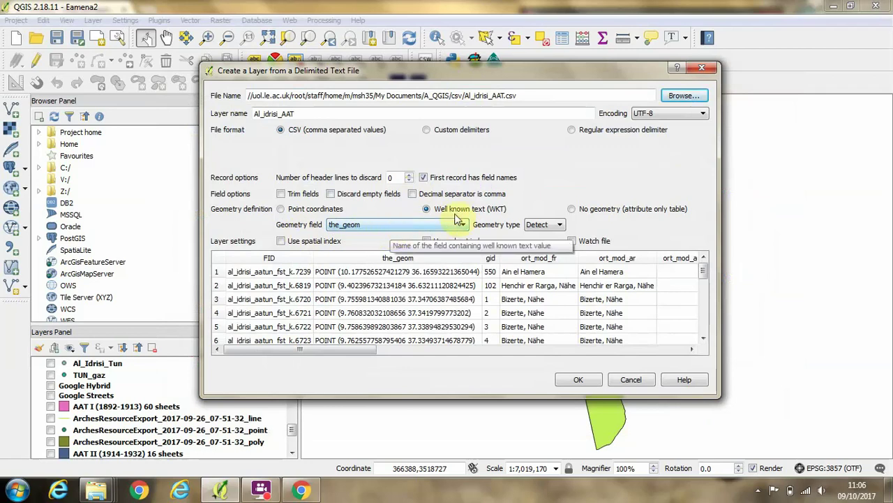
drag(578, 72, 553, 54)
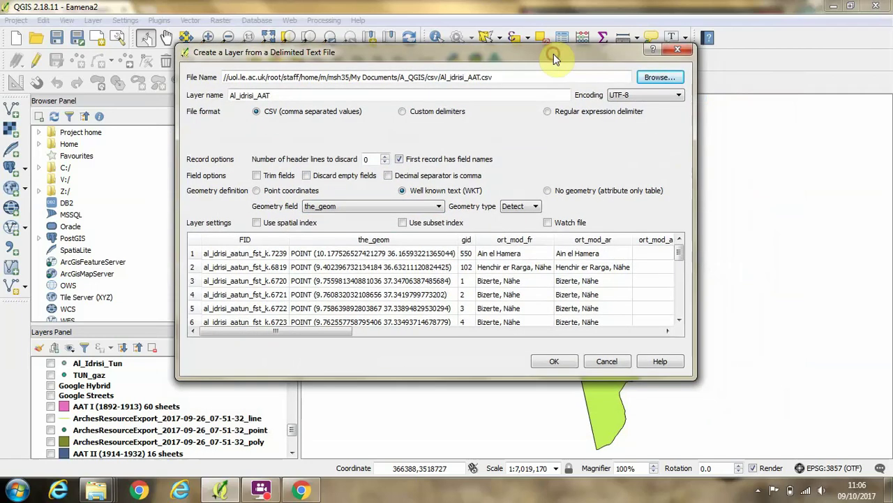
click(647, 96)
scroll(640, 153, up, 3)
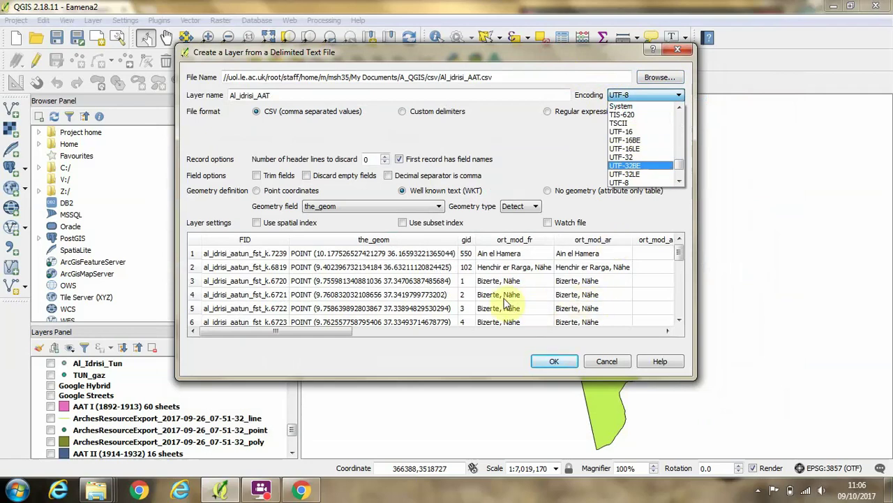
click(544, 143)
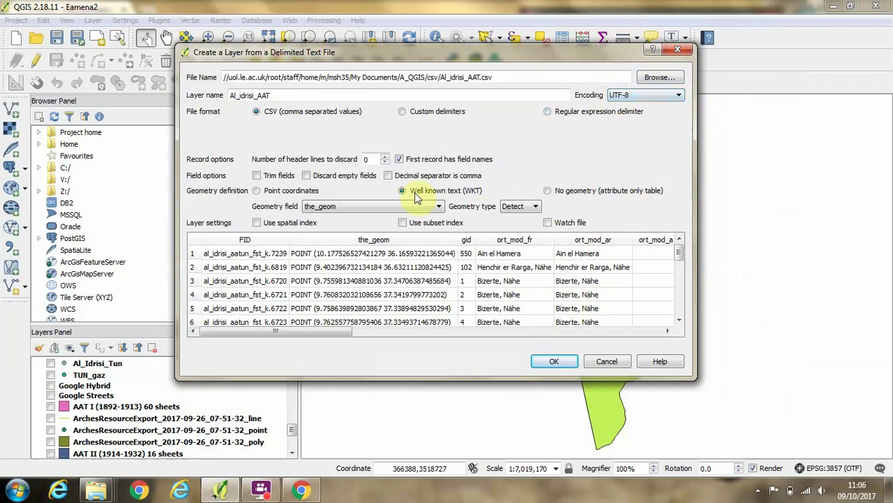
Step: Add the Al_idrisi_AAT layer in WGS 84, found by filtering the CRS list for 4326
click(554, 363)
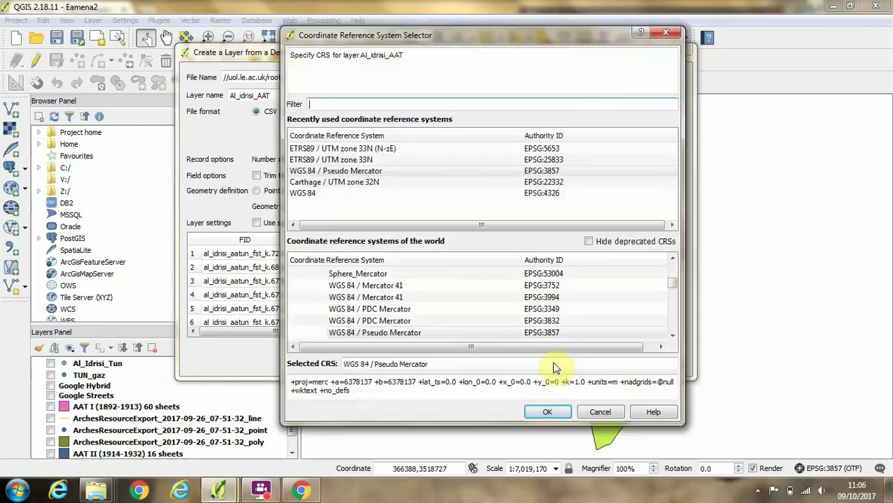
drag(461, 35, 434, 29)
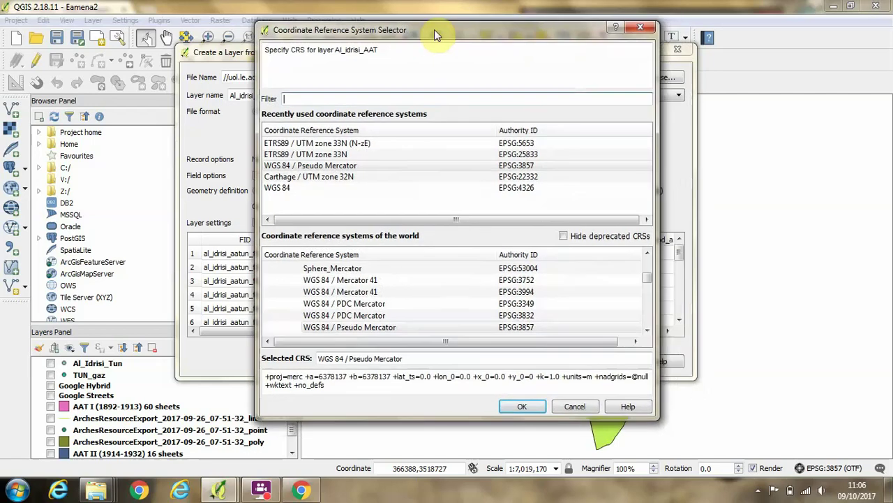
click(508, 189)
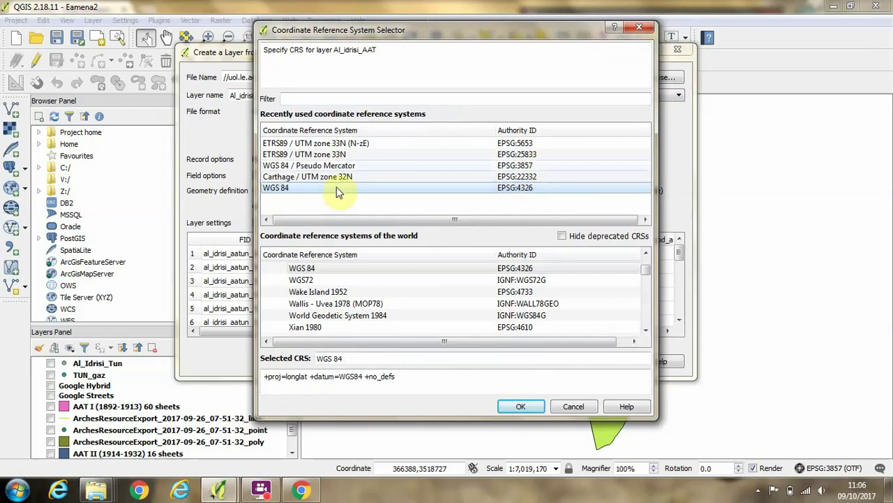
click(411, 97)
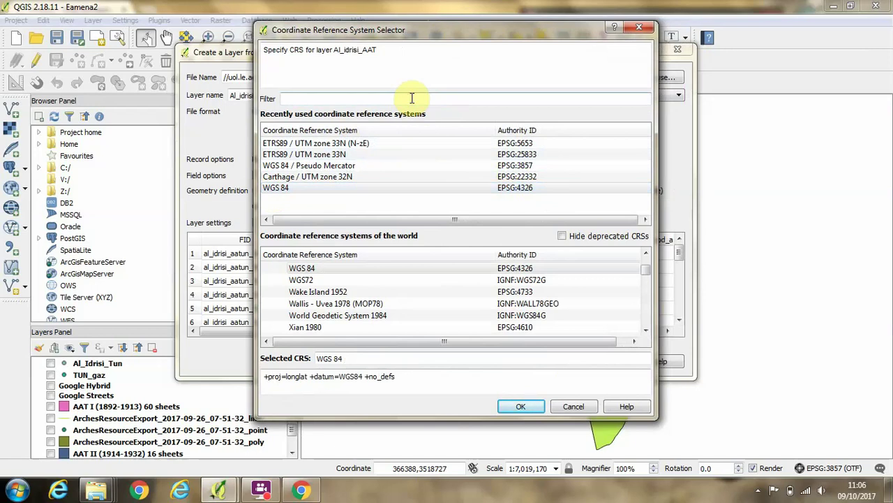
text(4326)
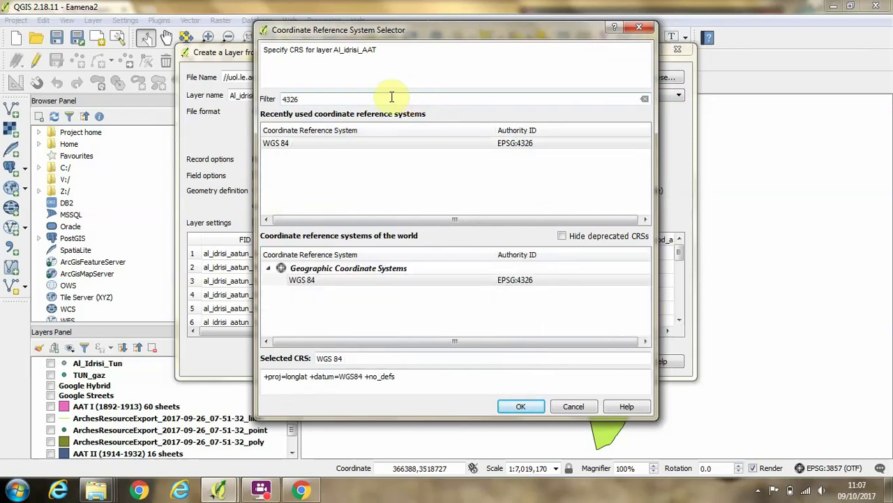
click(312, 144)
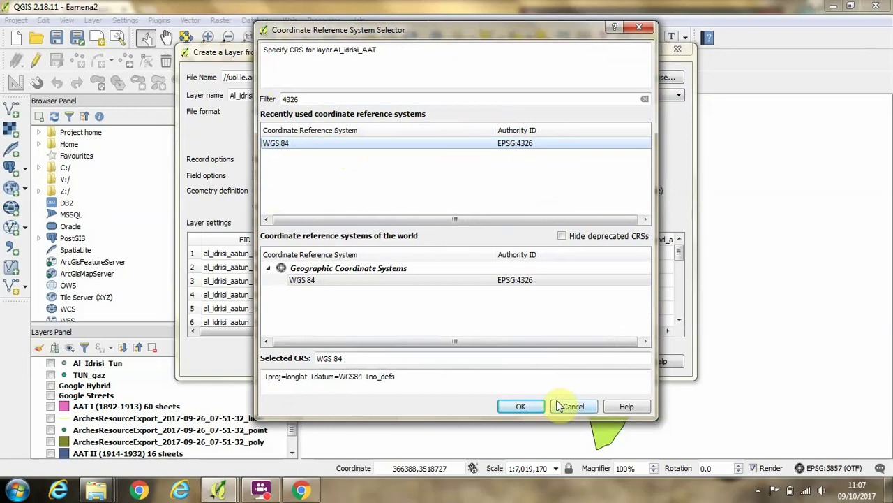
click(516, 407)
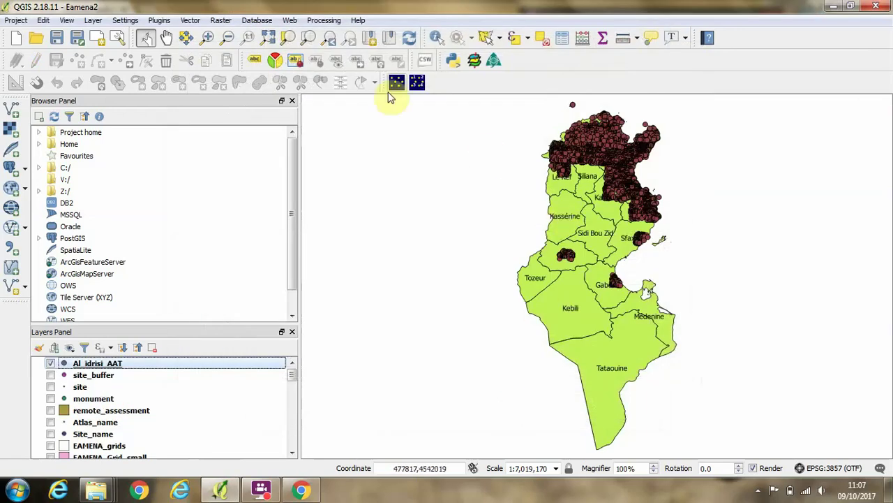
Step: Zoom from northern Tunisia into the Bizerte coast and select the Al_idrisi_AAT layer
click(207, 38)
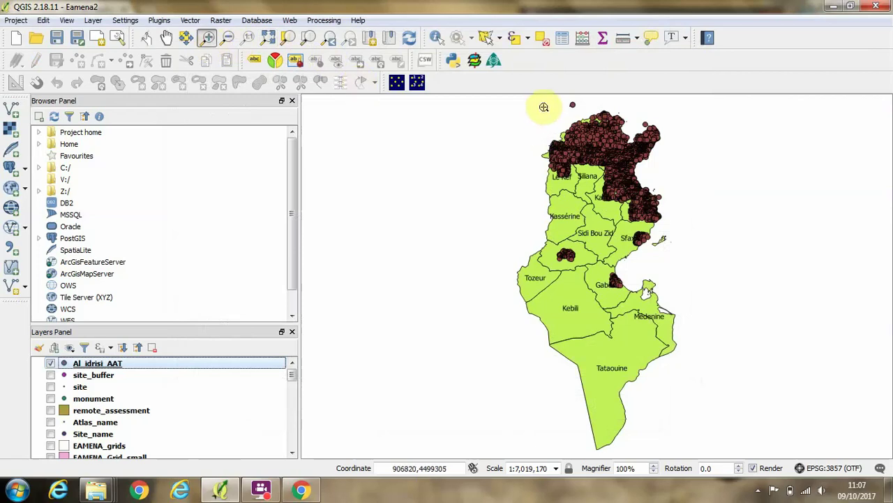
drag(548, 100, 700, 248)
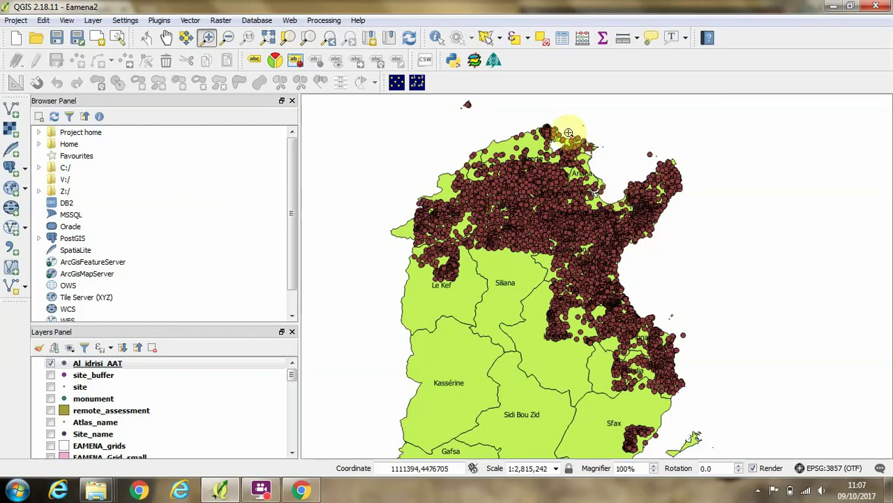
drag(568, 130, 605, 164)
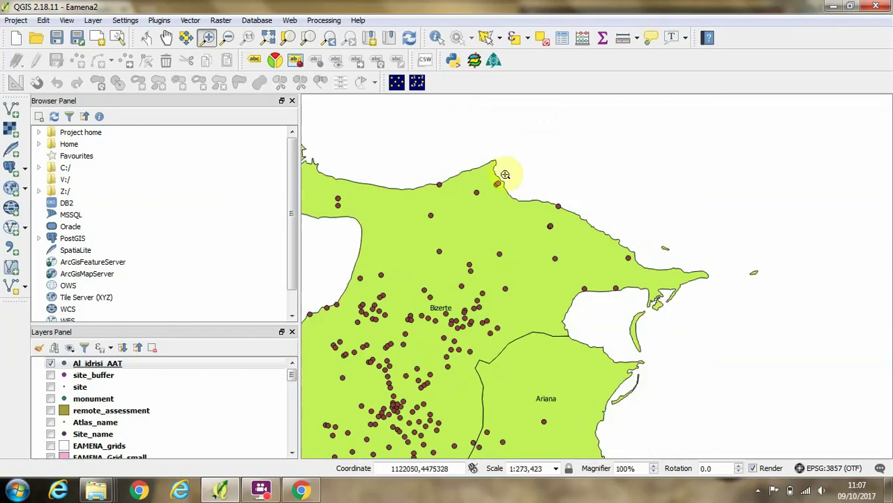
drag(588, 375, 594, 269)
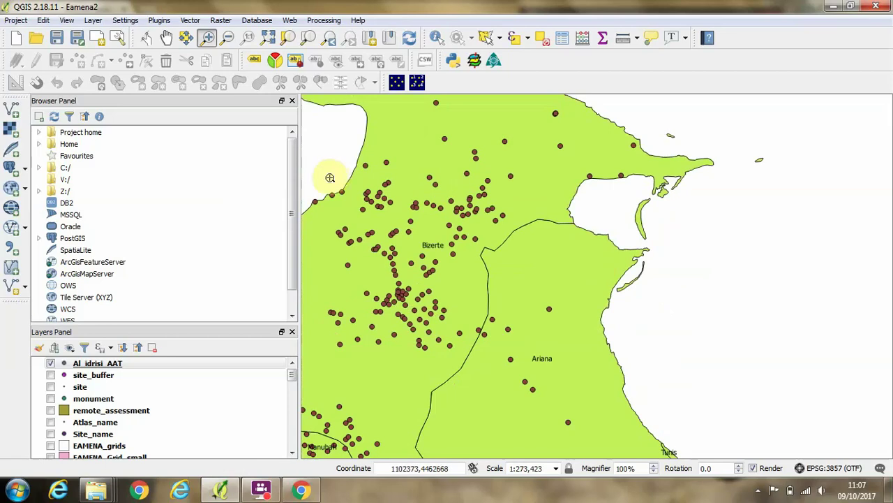
click(76, 365)
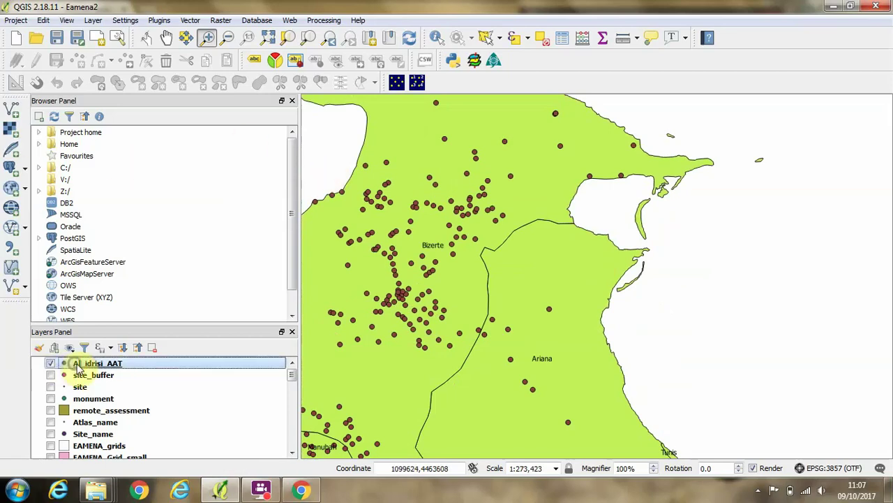
Step: Show Al_idrisi_AAT labels from the katnr field with a text buffer, then pan the map
right_click(77, 366)
click(105, 337)
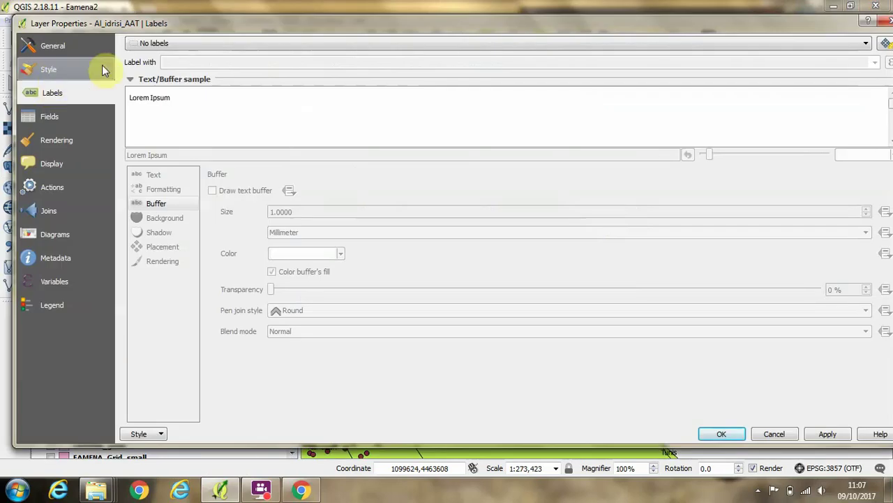
click(132, 42)
click(148, 65)
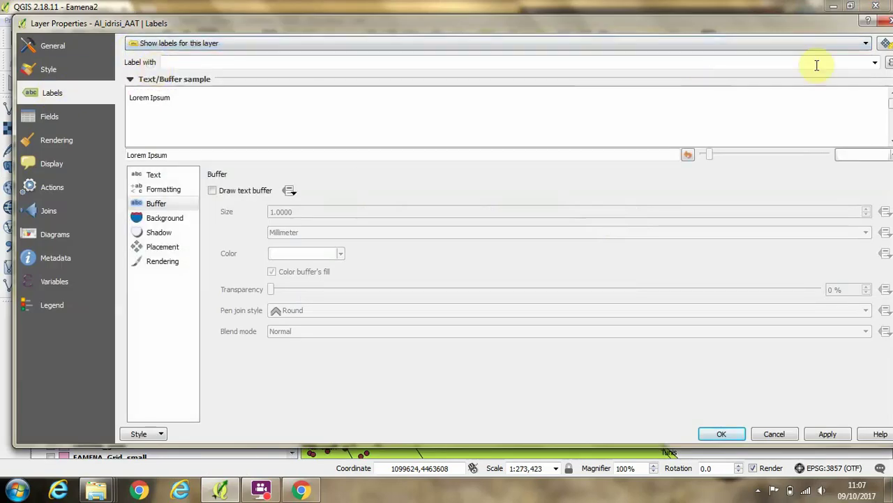
click(875, 63)
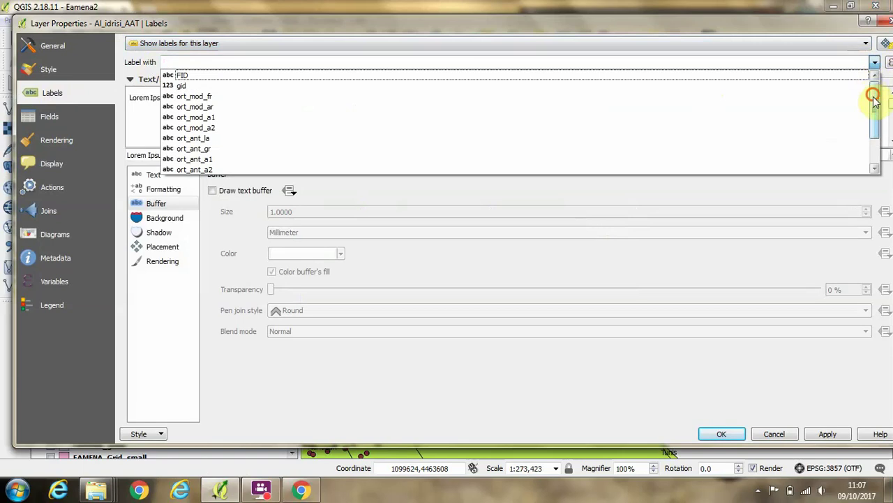
drag(876, 100, 876, 139)
click(195, 137)
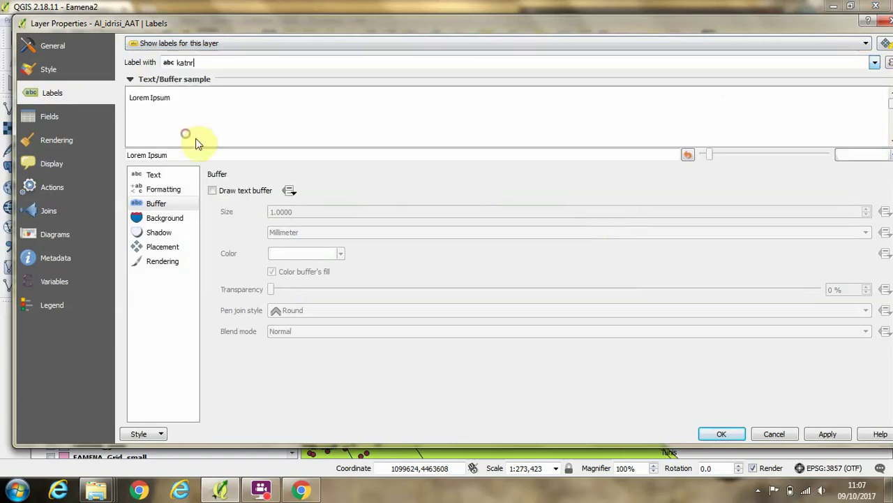
click(224, 190)
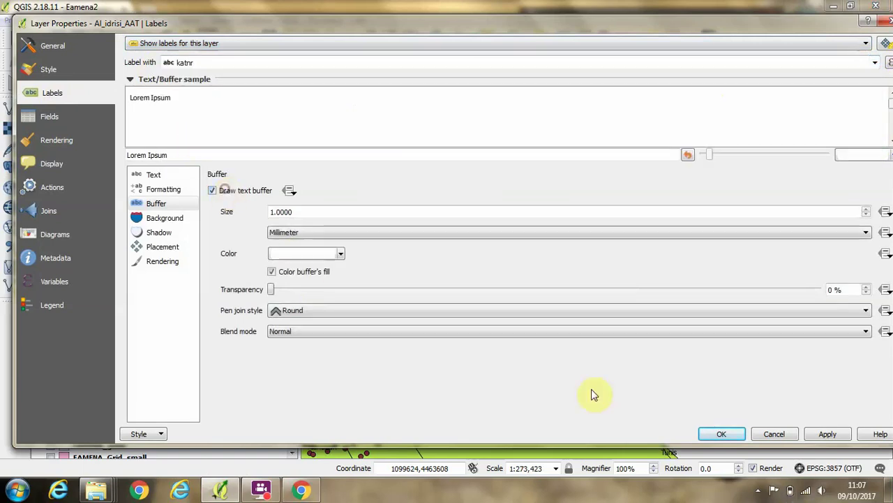
click(711, 433)
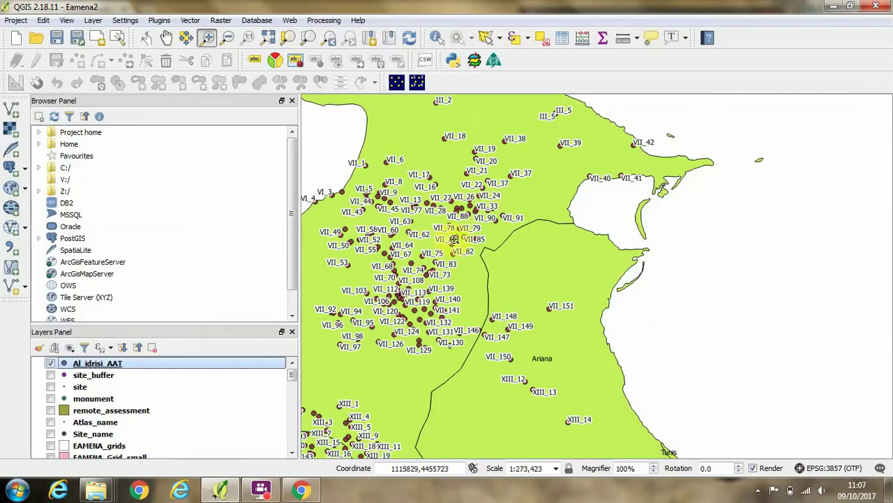
drag(455, 239, 522, 286)
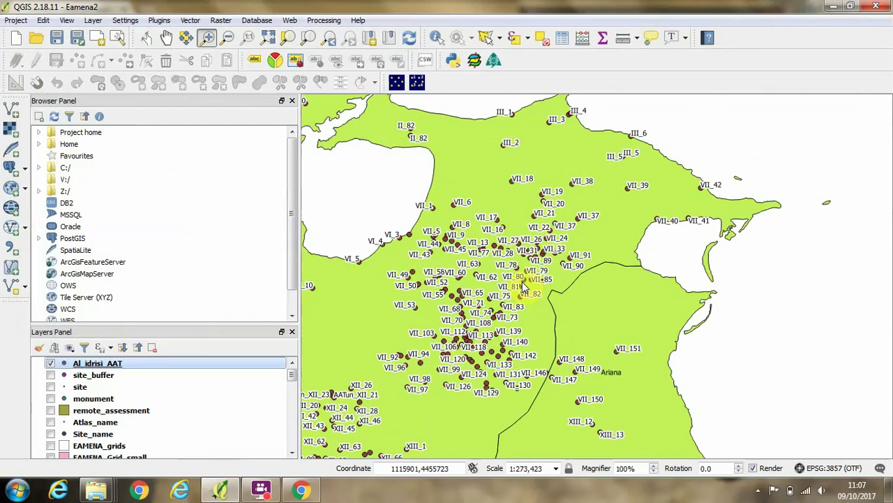